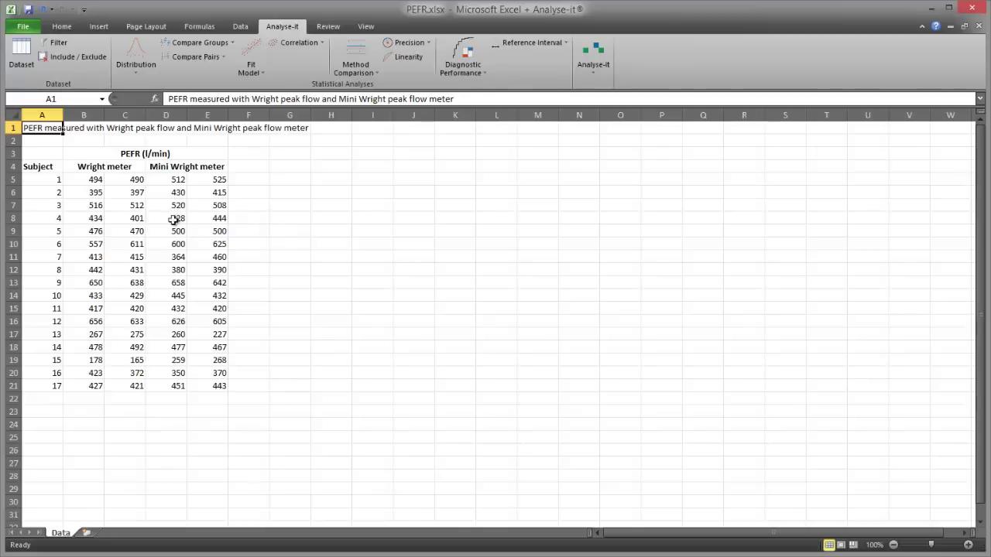
Step: Start a method comparison with a difference plot on the PEFR dataset
left_click(129, 217)
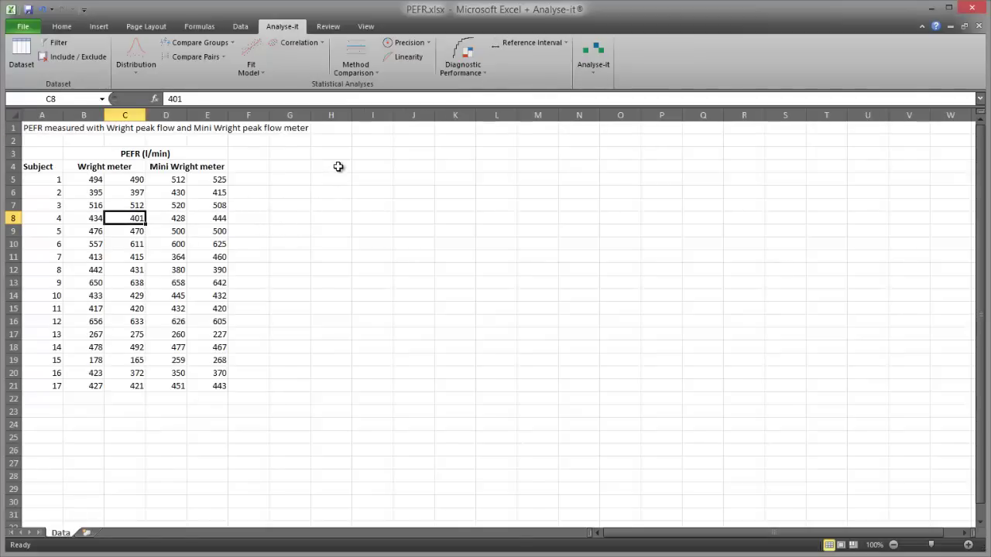
left_click(358, 71)
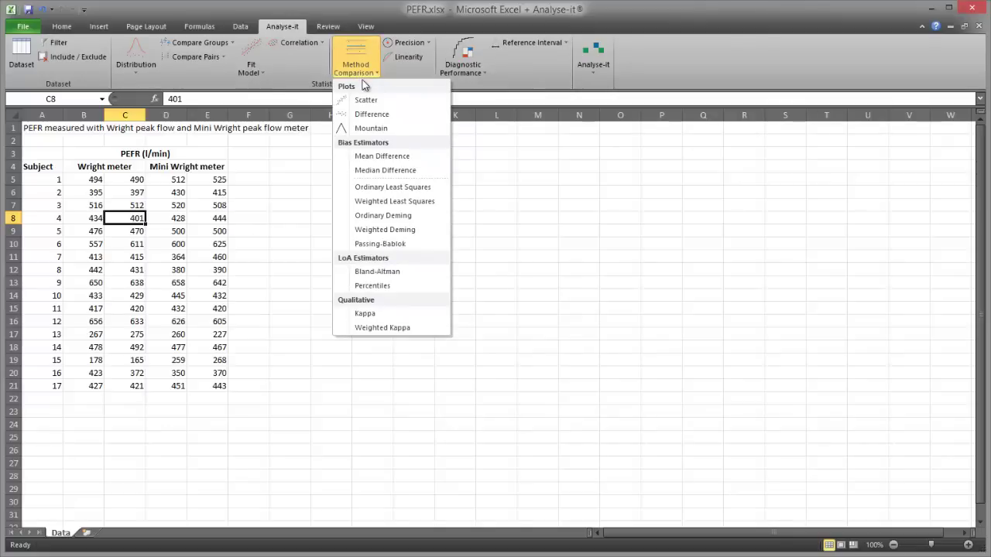
left_click(369, 116)
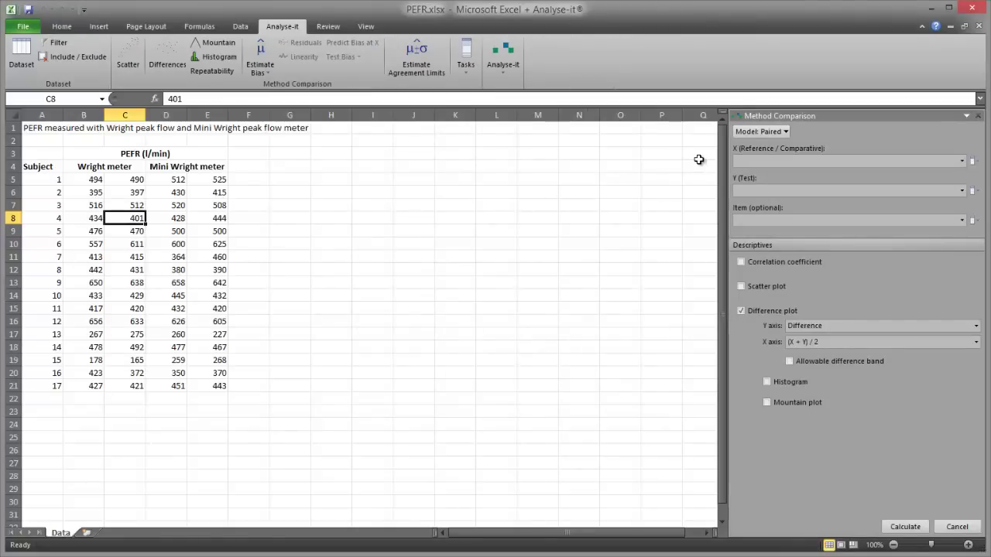
Step: Compare Wright meter as reference with Mini Wright meter as test, using the 1st replicate, and calculate the difference plot
left_click(746, 163)
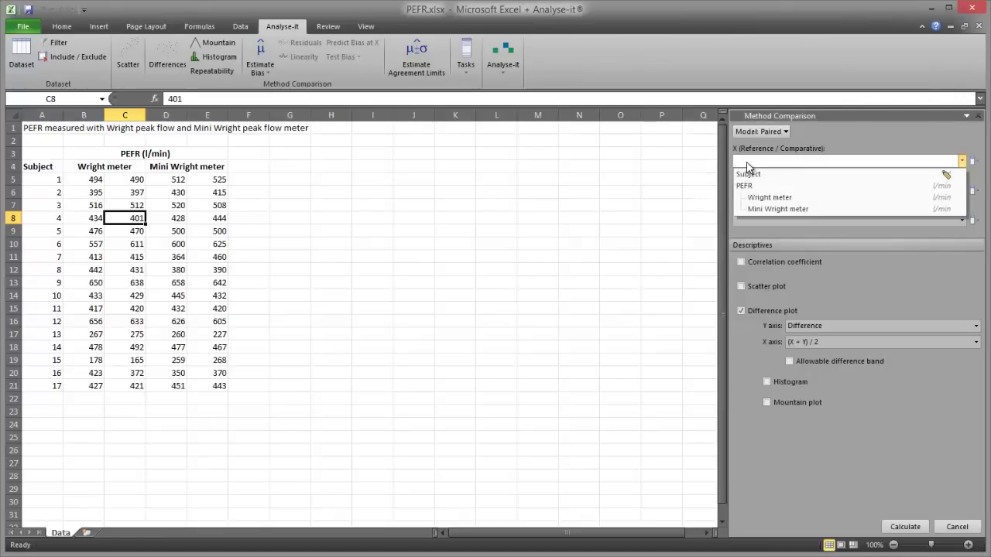
left_click(770, 199)
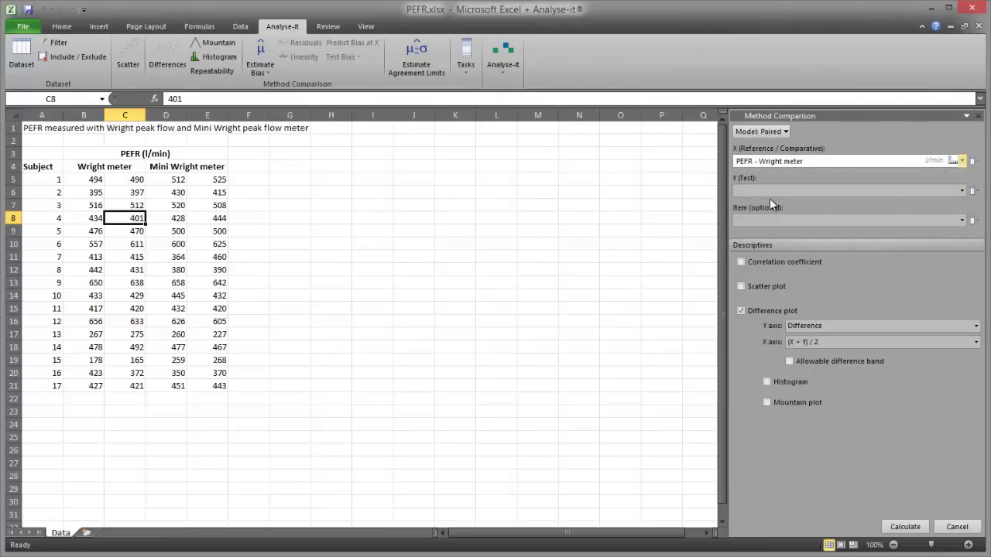
left_click(773, 197)
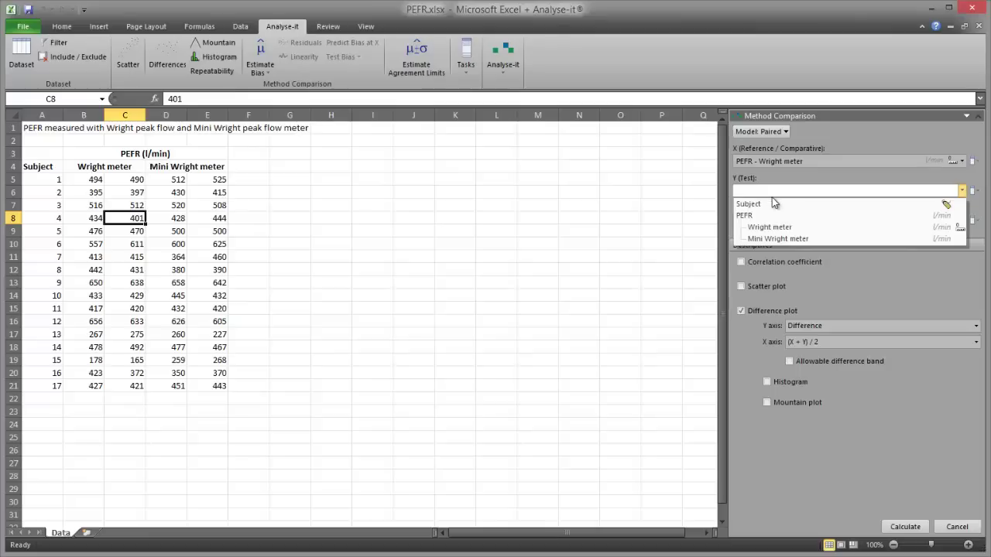
left_click(773, 238)
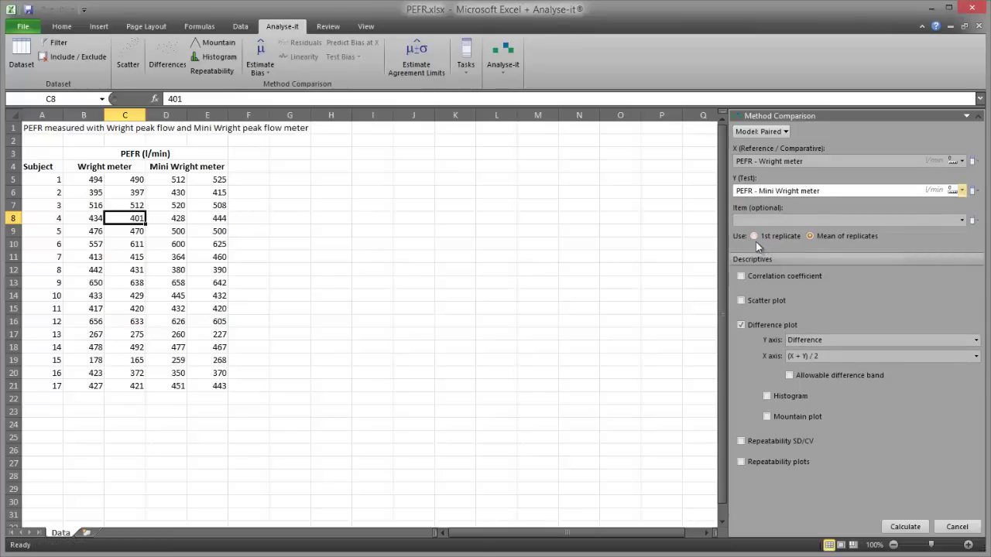
left_click(753, 236)
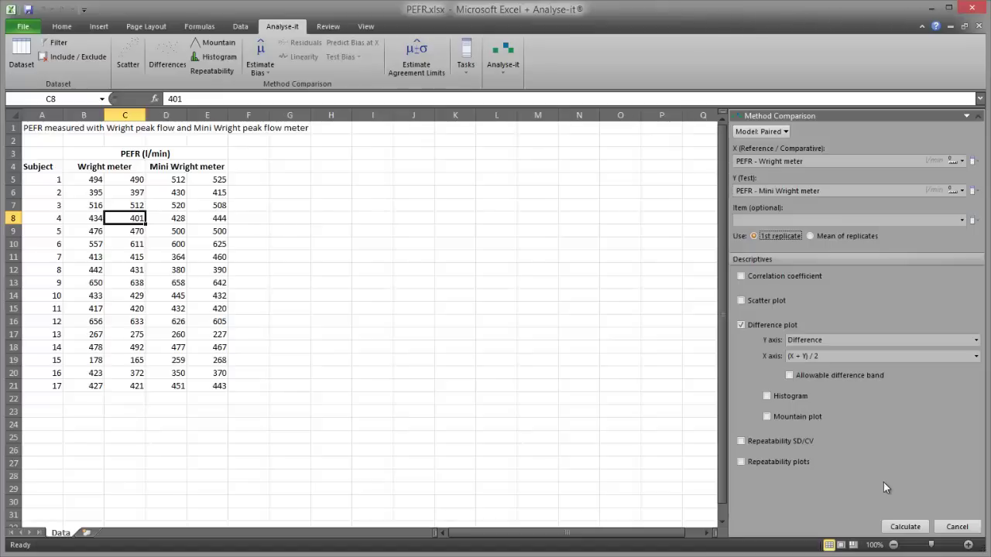
left_click(905, 527)
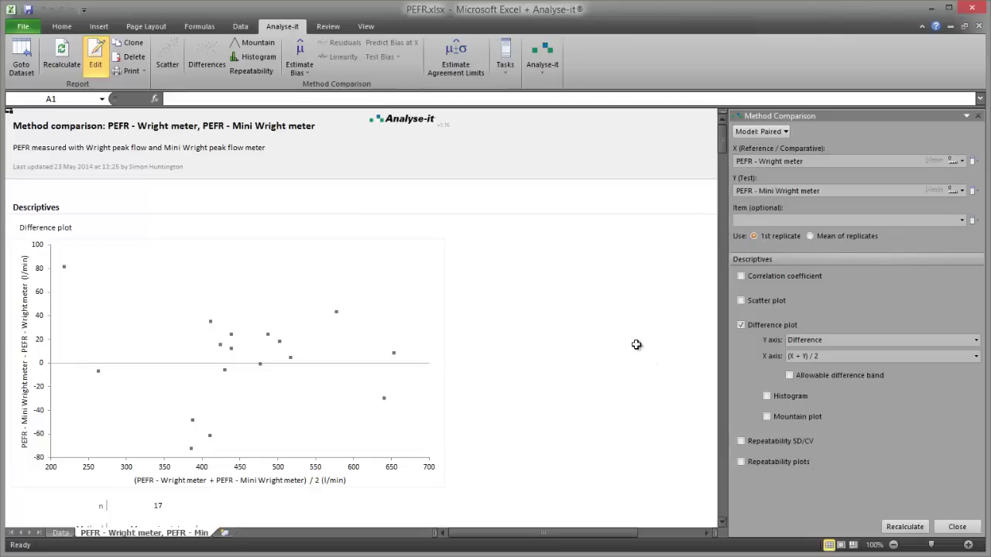
Step: Add Bland-Altman 95% limits of agreement with constant mean and SD, plus repeatability SD/CV and plots, to the PEFR report
left_click(459, 71)
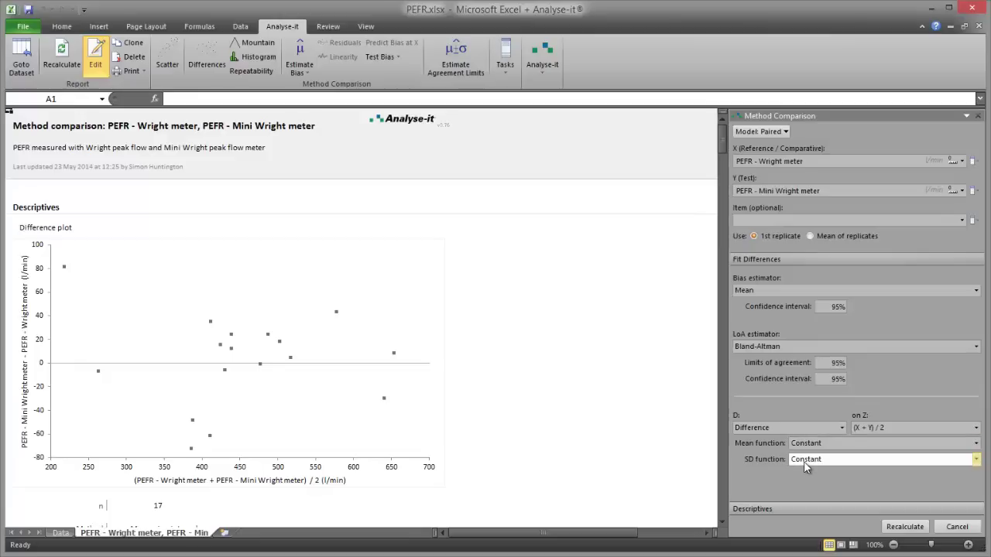
left_click(904, 527)
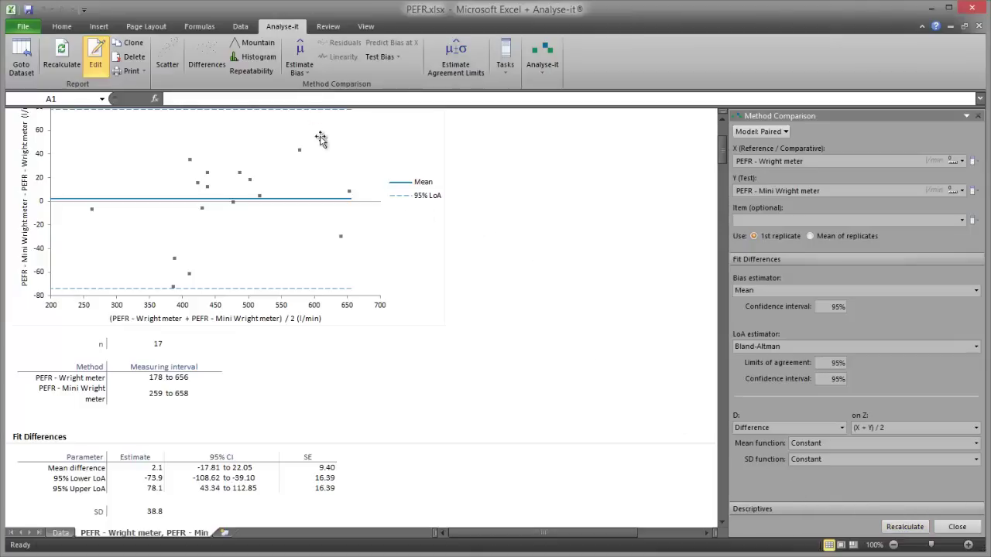
left_click(266, 74)
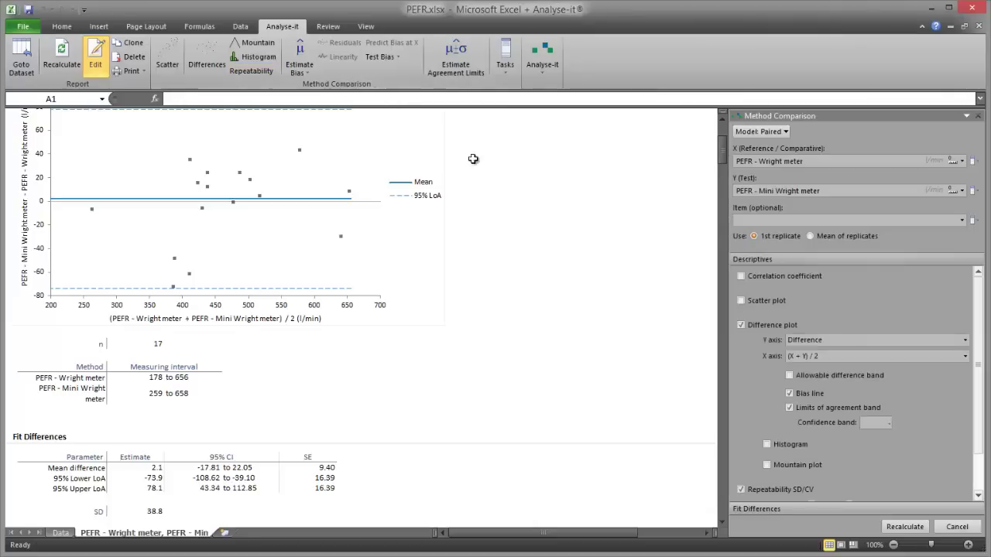
left_click(903, 526)
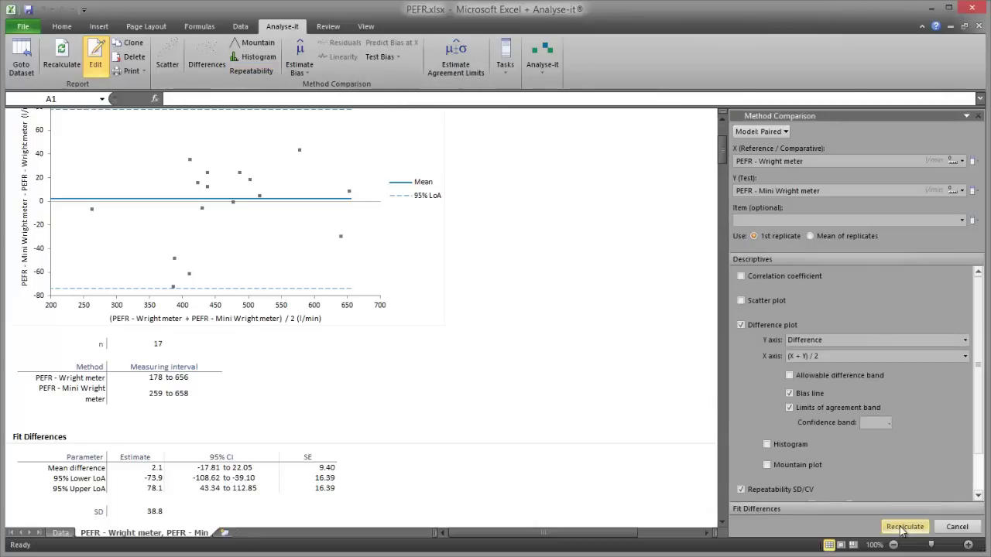
left_click(721, 481)
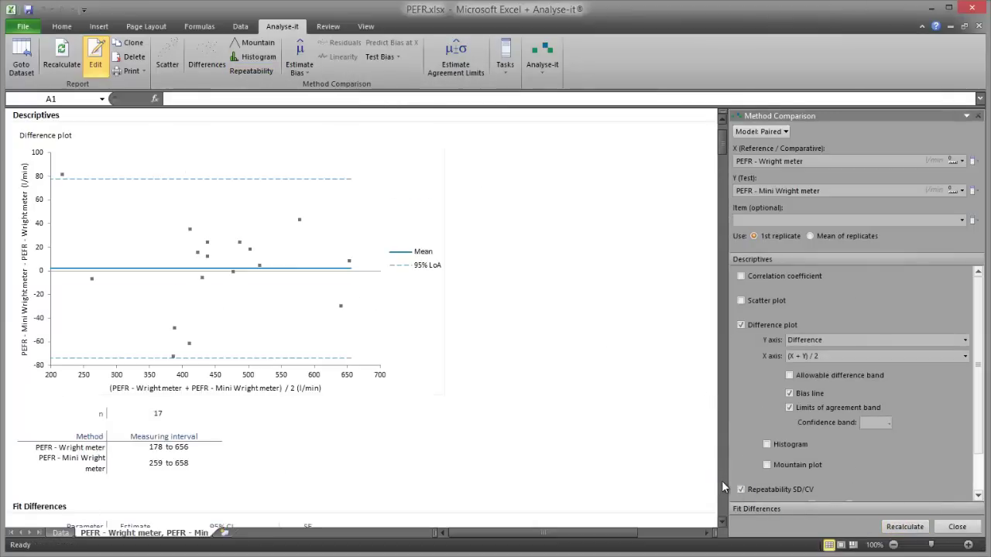
left_click(720, 522)
left_click(720, 522)
left_click(720, 523)
left_click(720, 522)
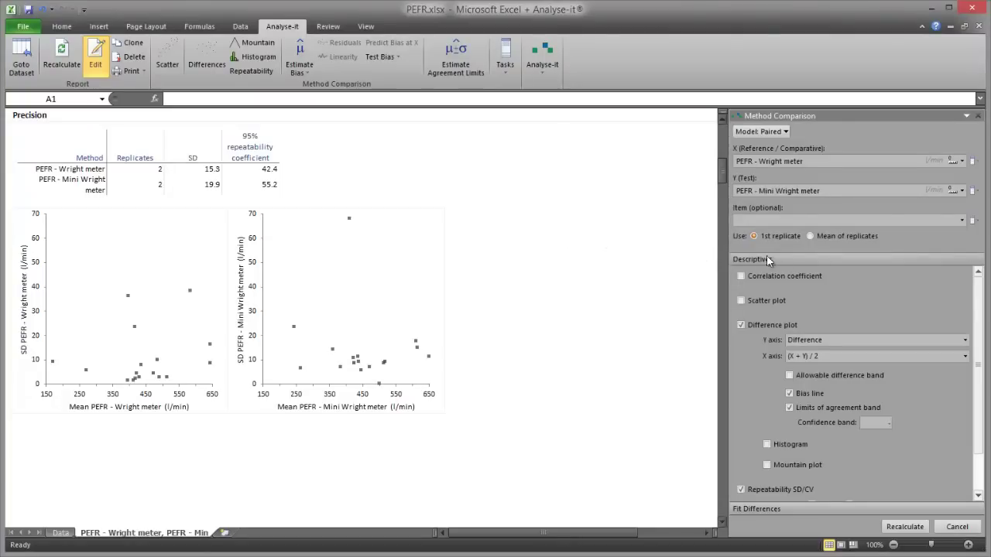
Step: Base the comparison on the mean of replicates, with limits of agreement for the difference between single measurements, and recalculate
left_click(810, 236)
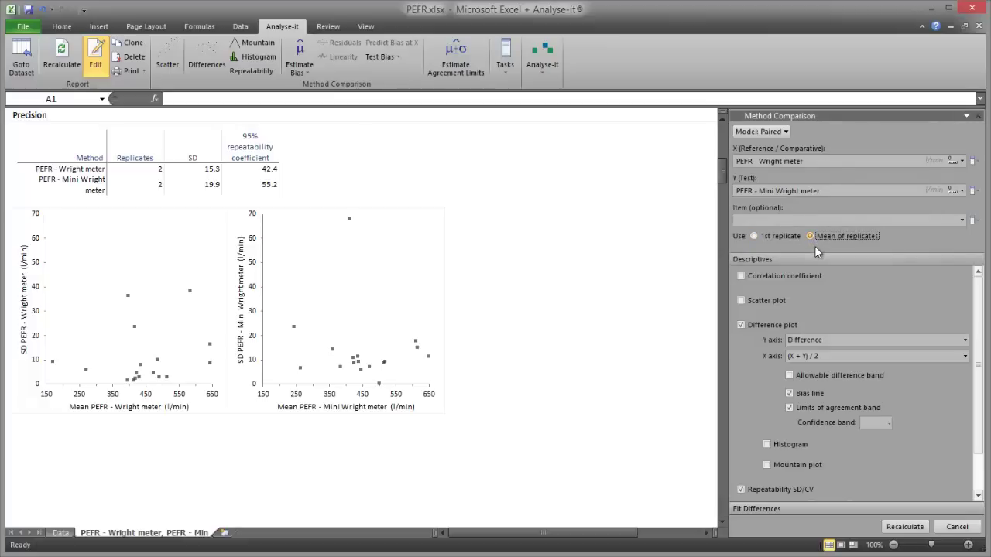
left_click(821, 509)
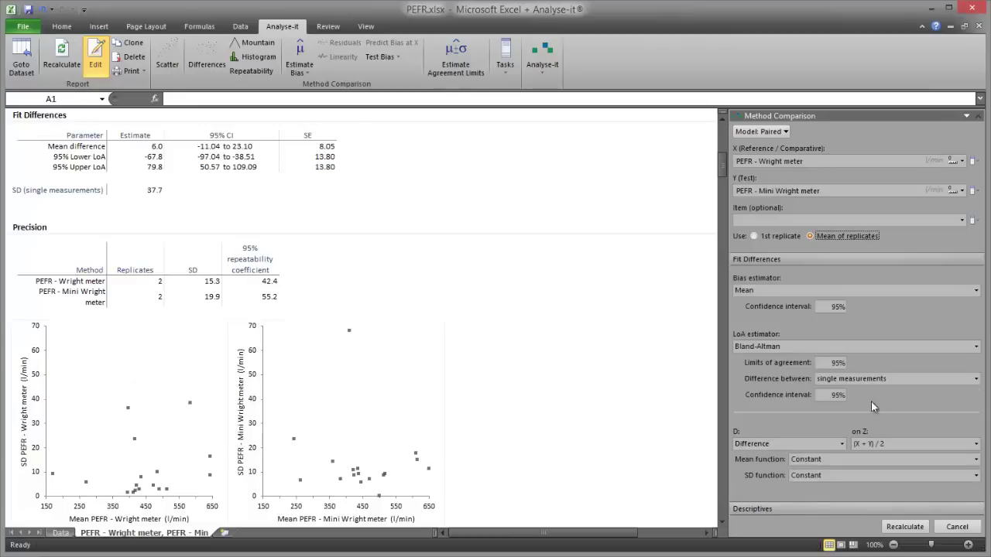
left_click(976, 381)
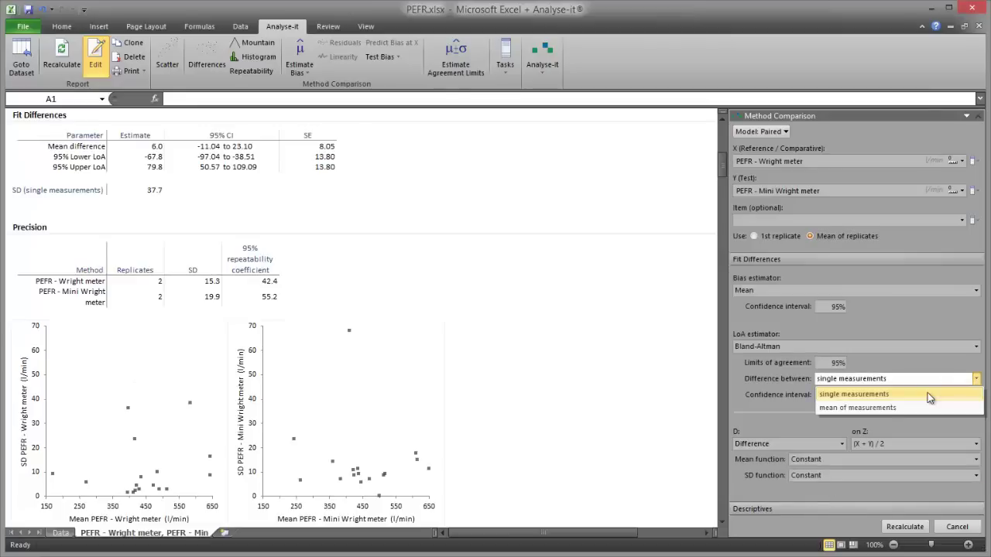
left_click(927, 392)
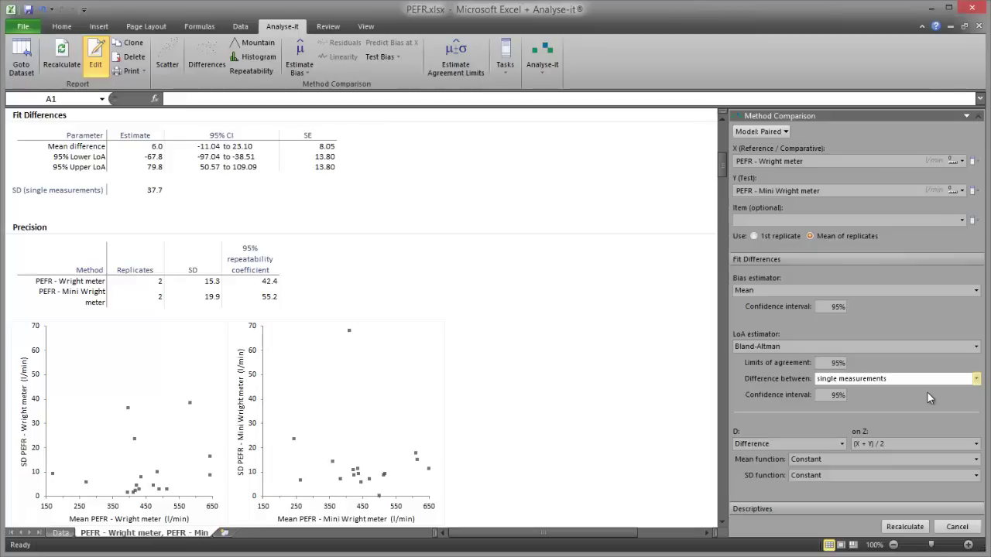
left_click(905, 526)
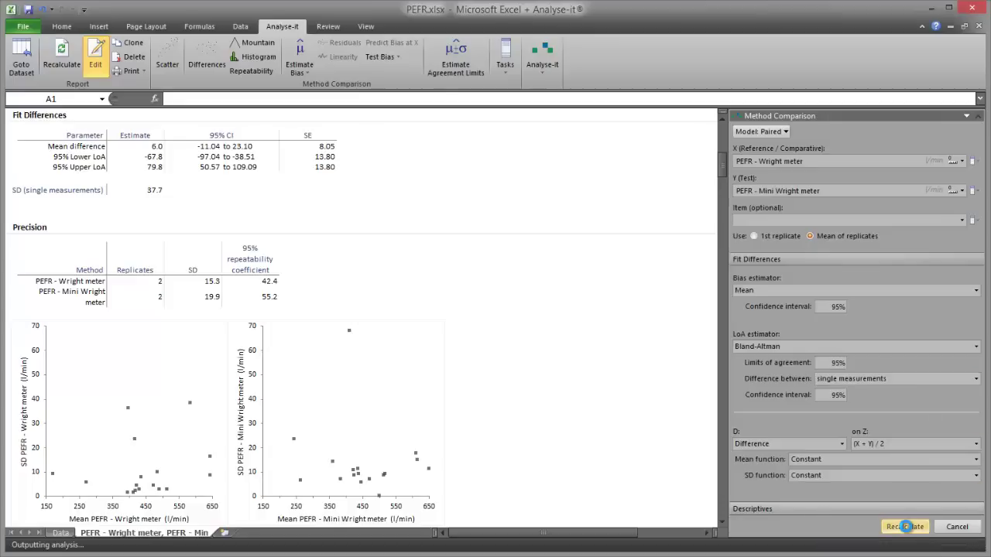
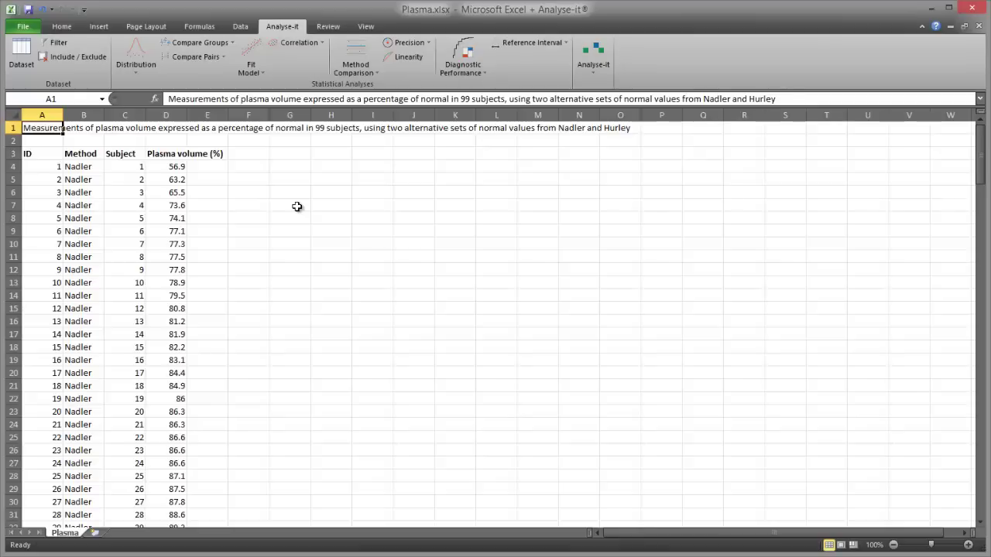
Step: Start a Bland-Altman method comparison on the Plasma.xlsx dataset using the Matched Pairs model
left_click(120, 206)
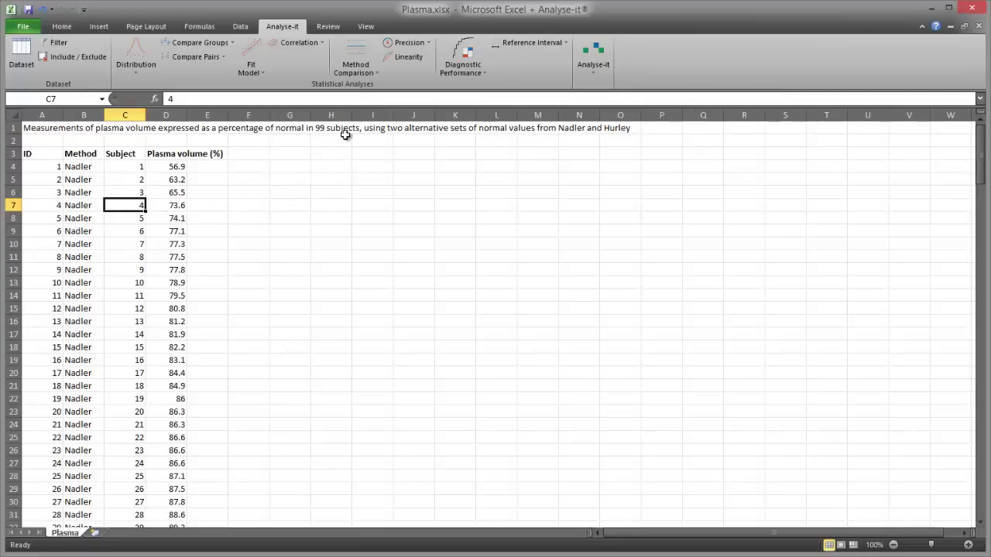
left_click(359, 75)
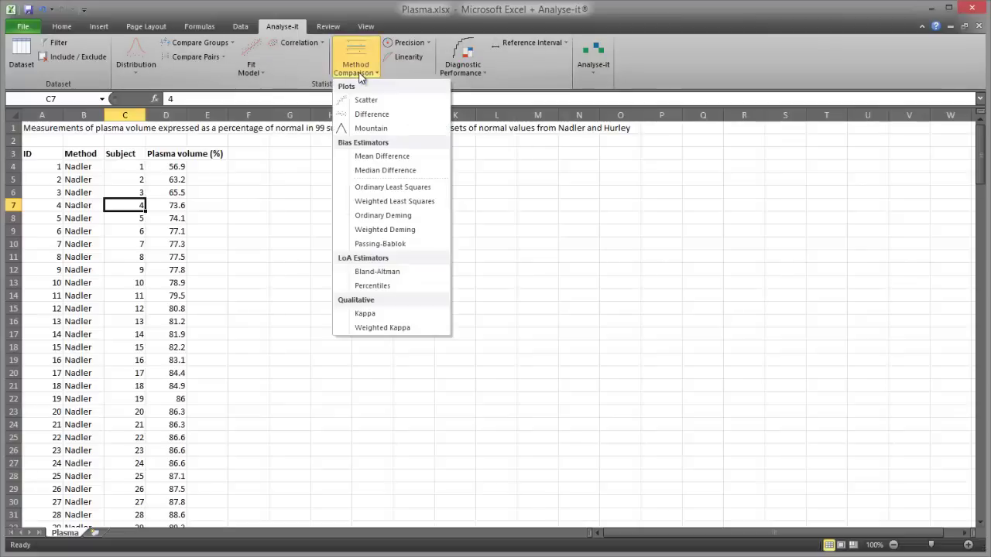
left_click(390, 275)
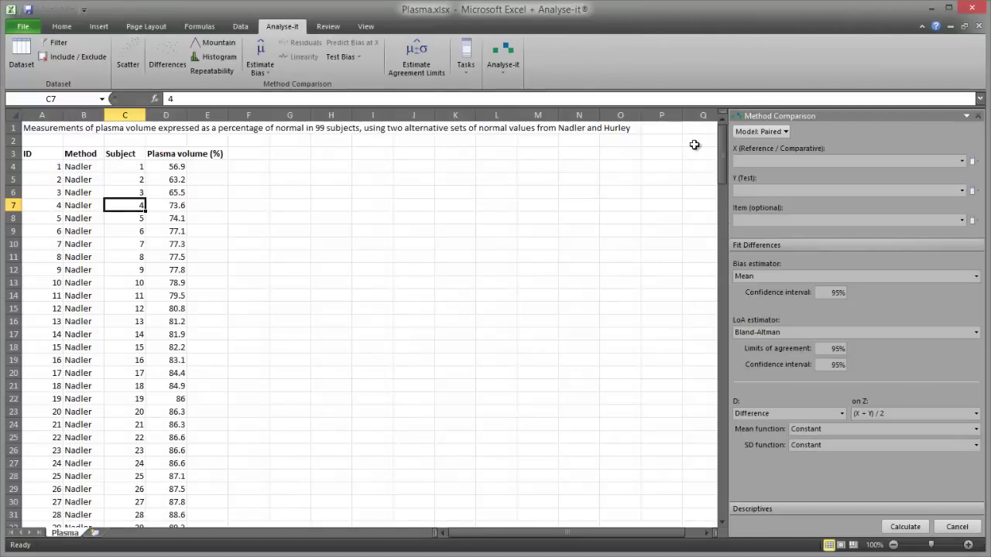
left_click(749, 133)
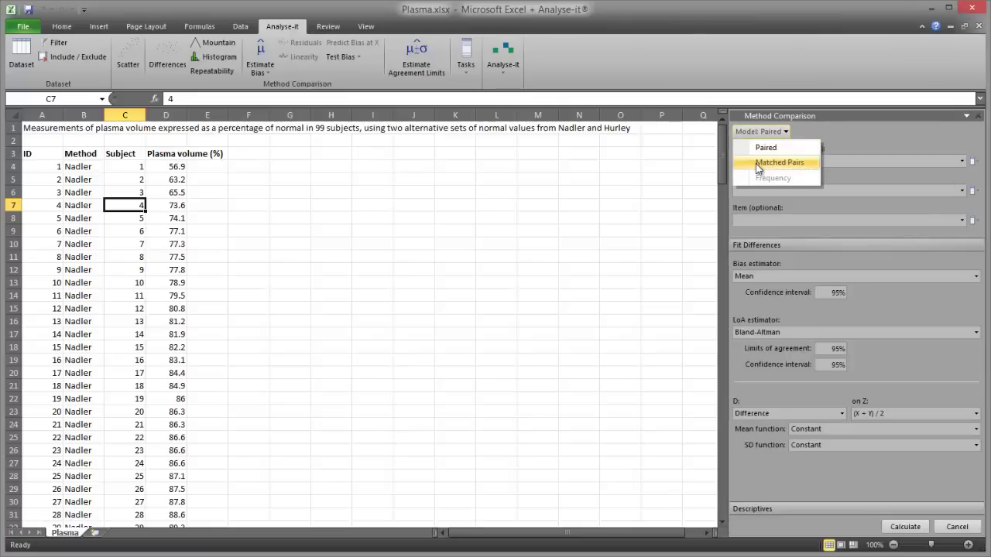
left_click(756, 164)
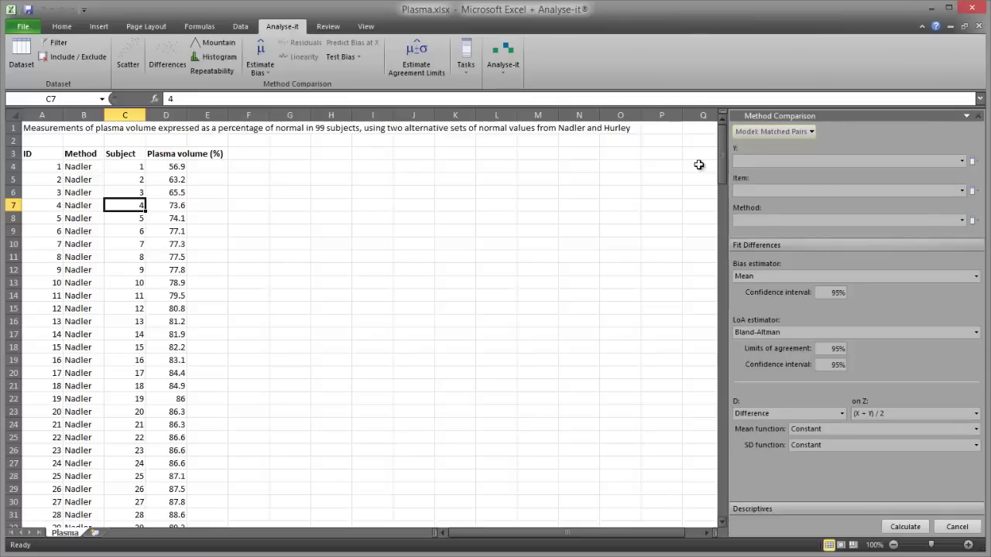
Step: Assign Plasma volume as Y, Subject as the item and Method as the method, and calculate the Bland-Altman analysis
left_click(749, 162)
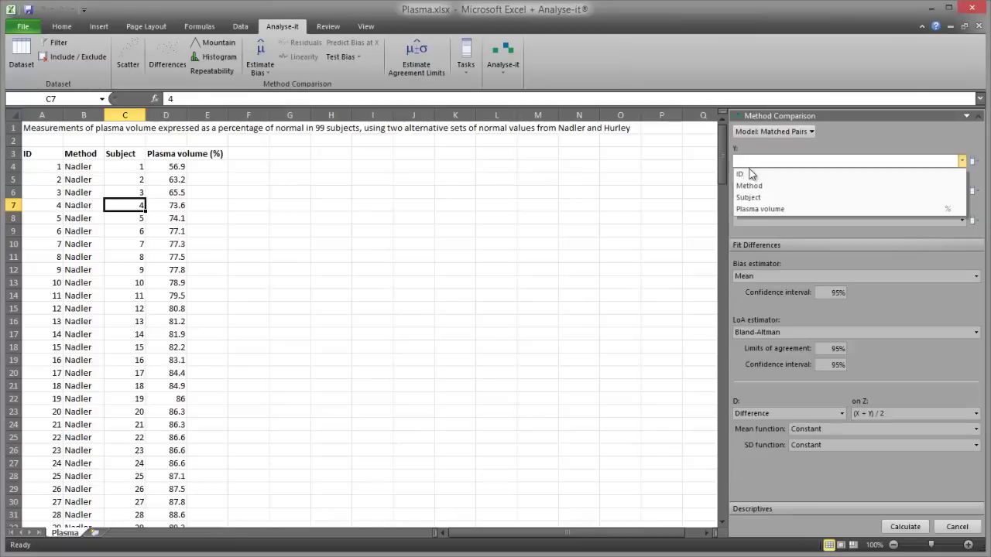
left_click(758, 209)
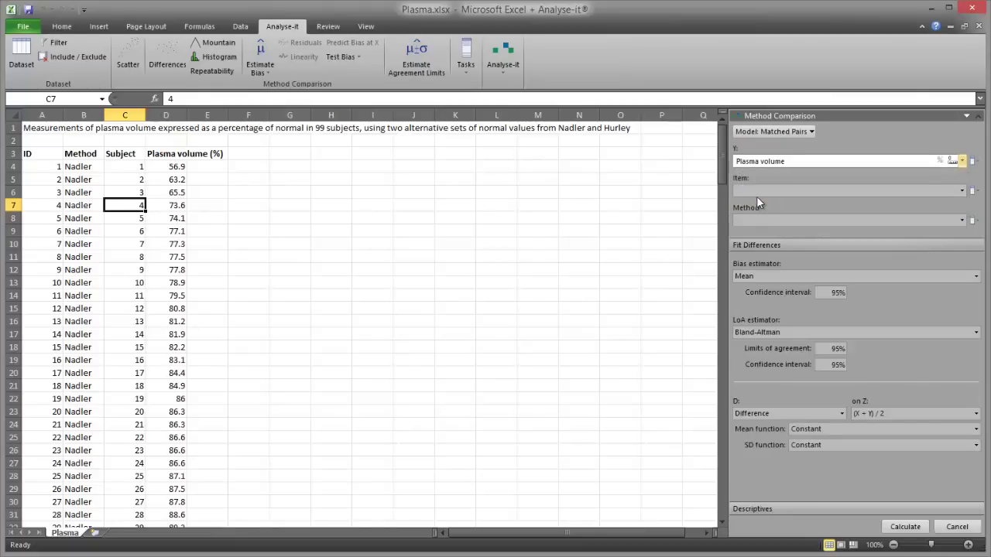
left_click(758, 192)
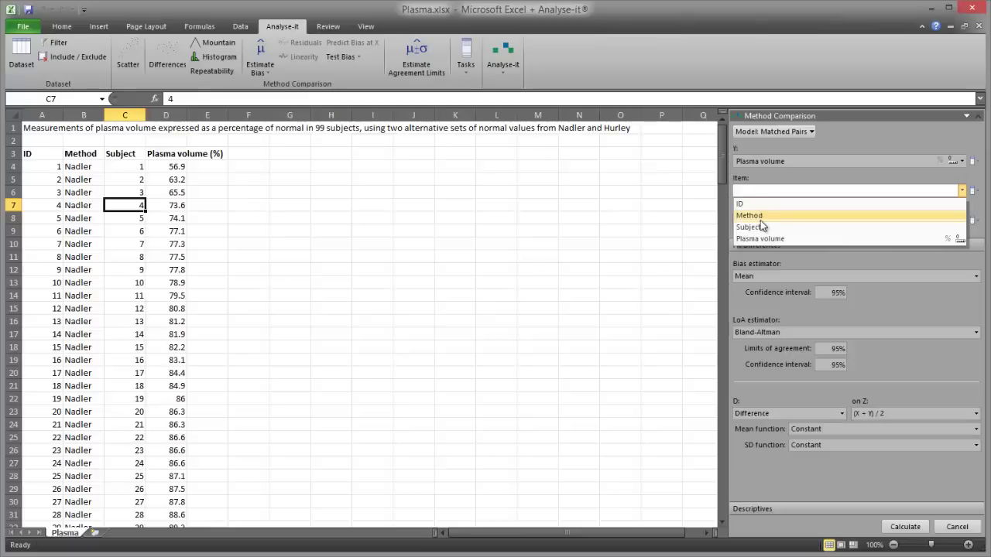
left_click(762, 227)
left_click(762, 223)
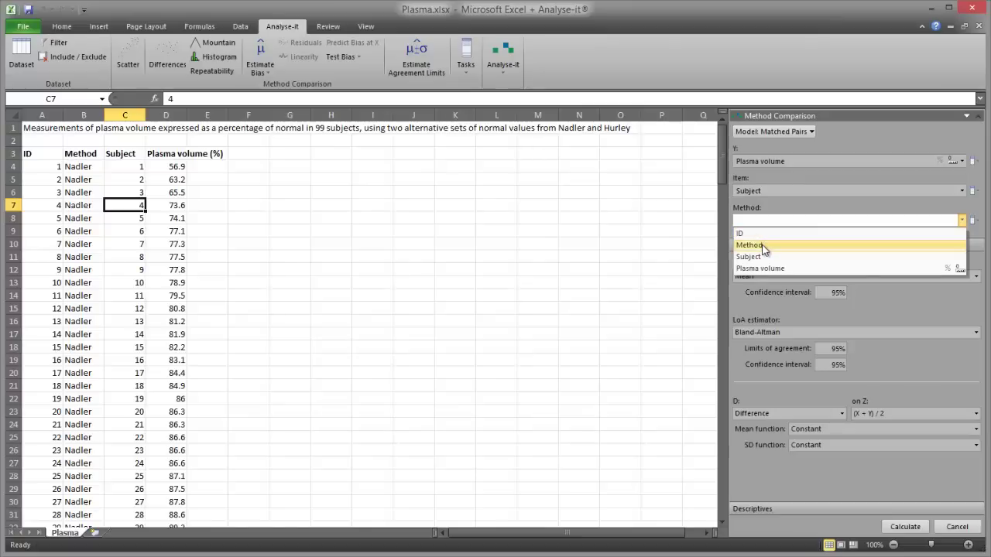
left_click(763, 245)
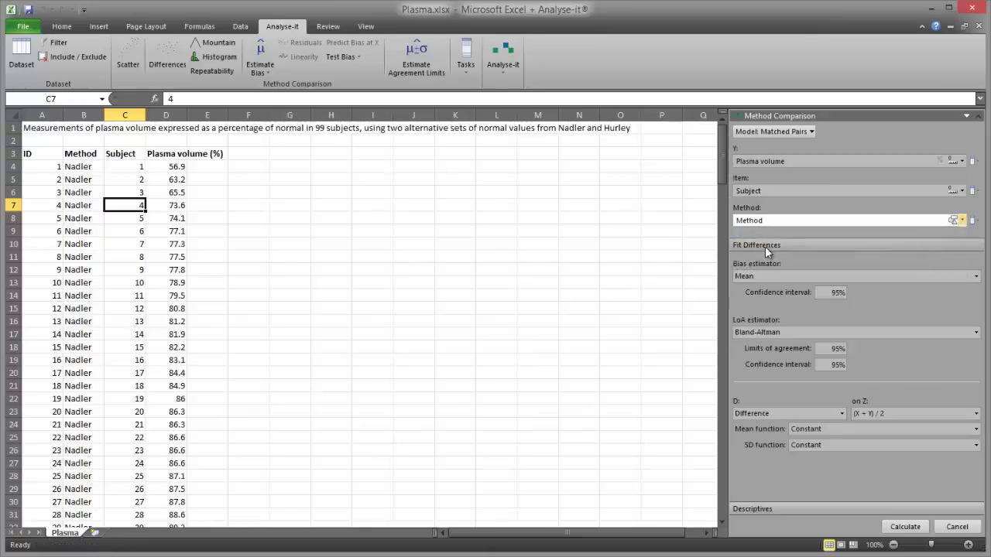
left_click(916, 526)
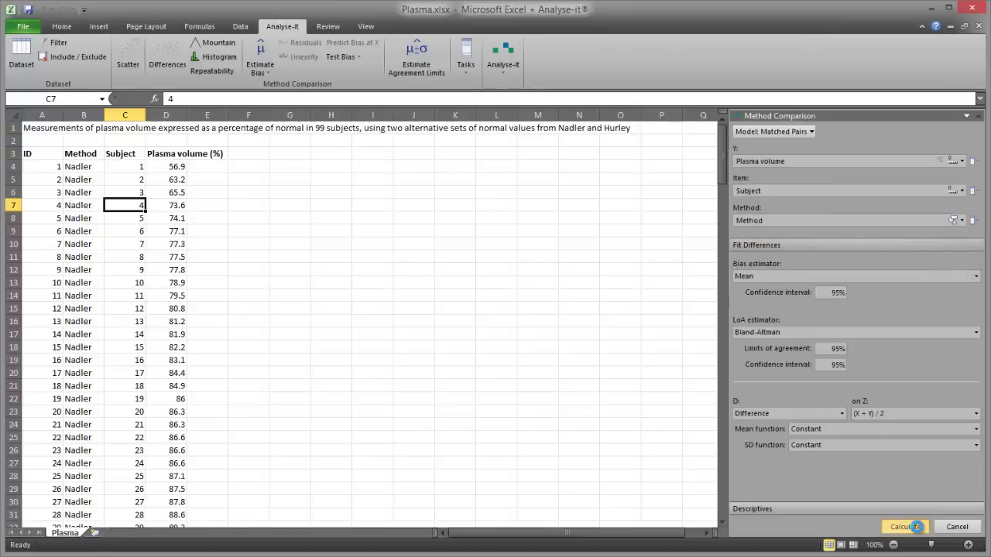
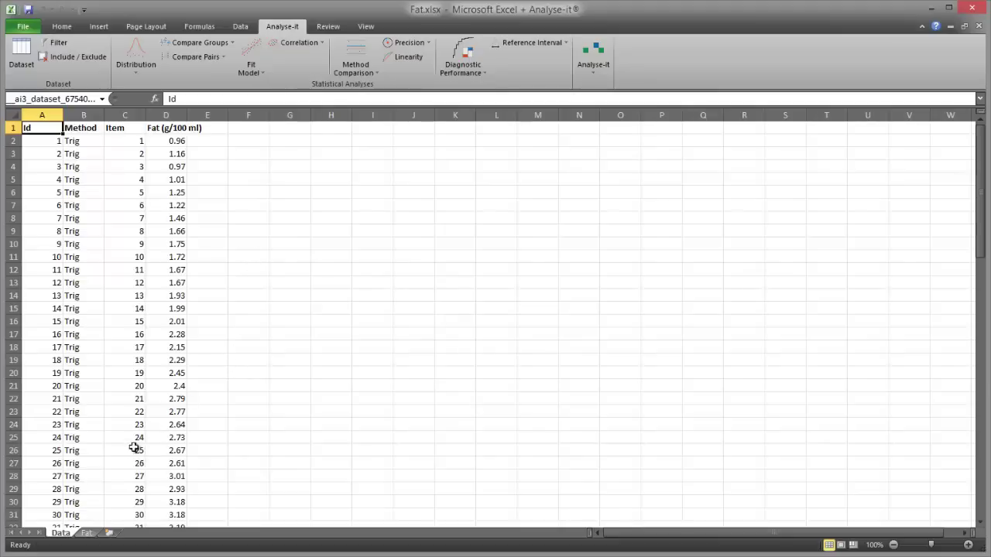
Step: Edit the Fat report to add Bland-Altman 95% limits of agreement with a linear mean function and constant SD, and recalculate
left_click(86, 533)
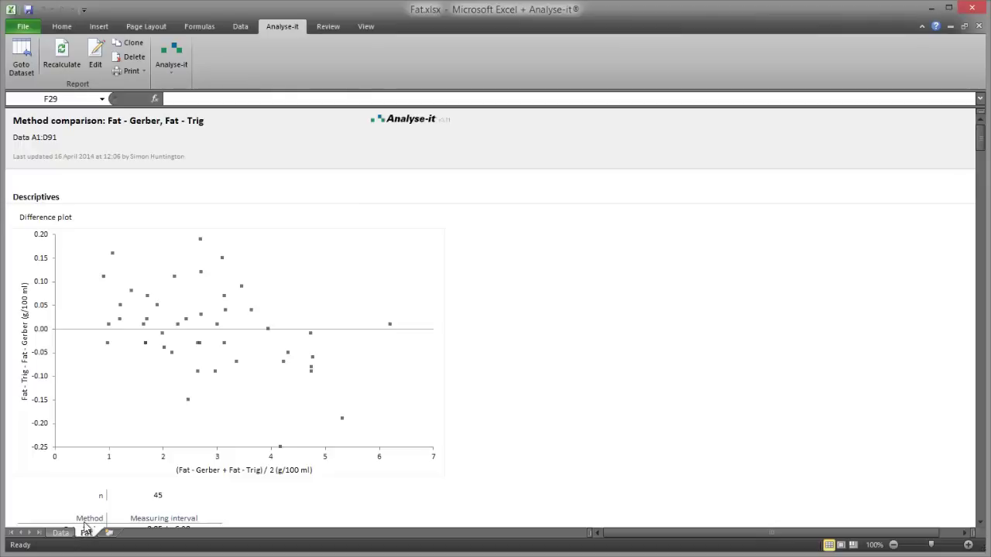
left_click(97, 66)
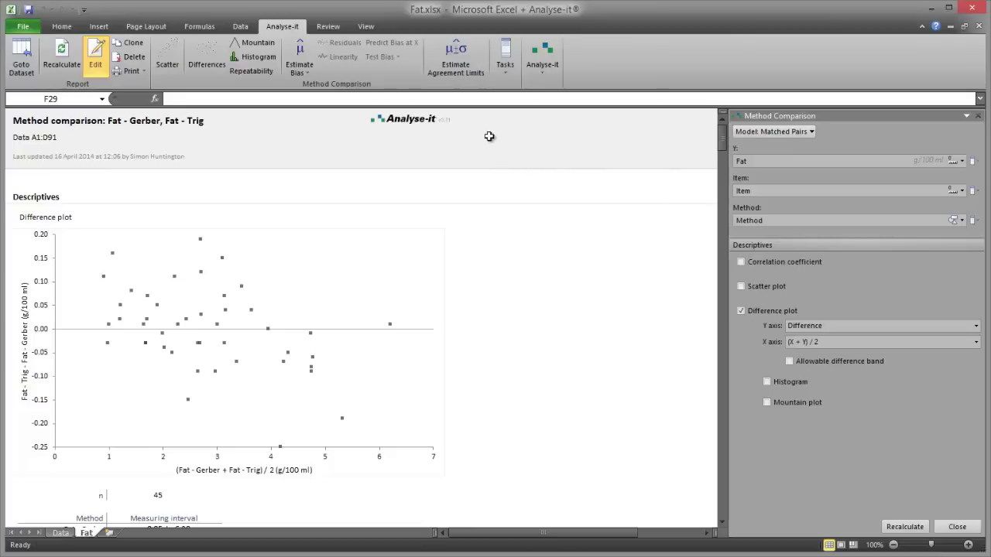
left_click(456, 69)
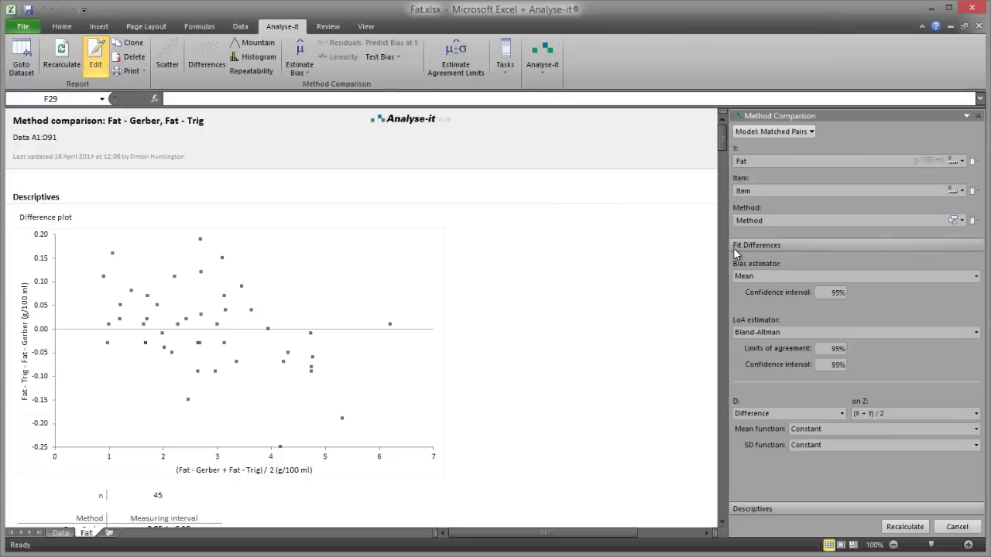
left_click(824, 431)
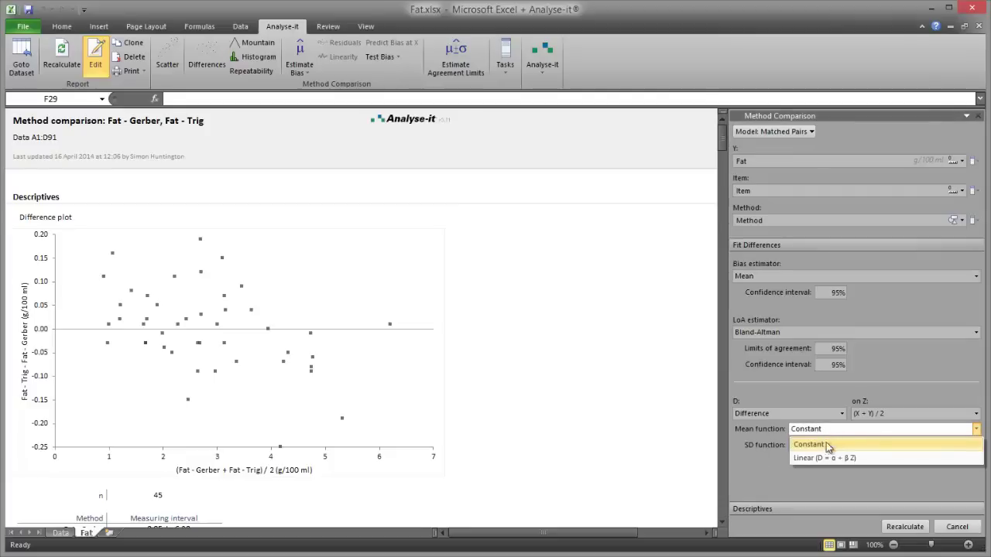
left_click(830, 458)
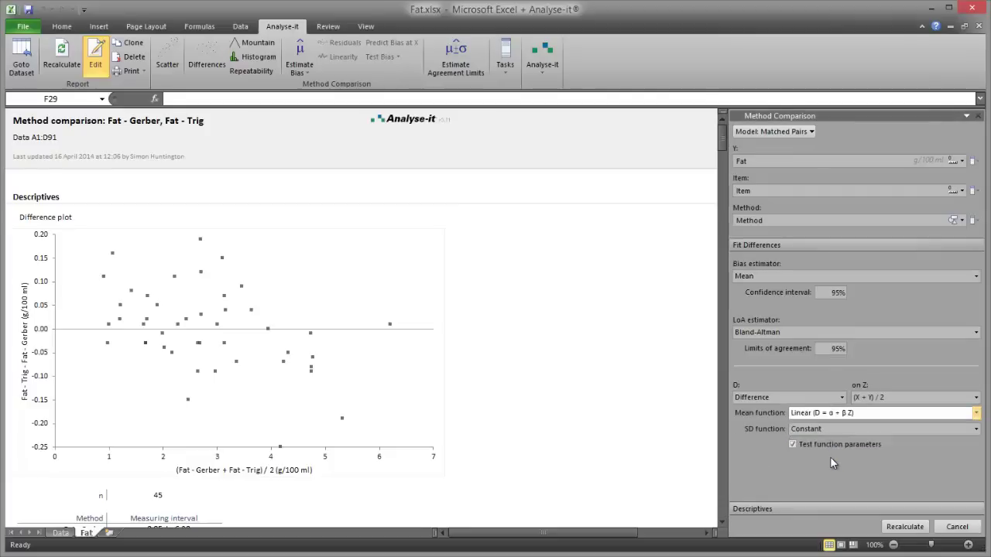
left_click(898, 531)
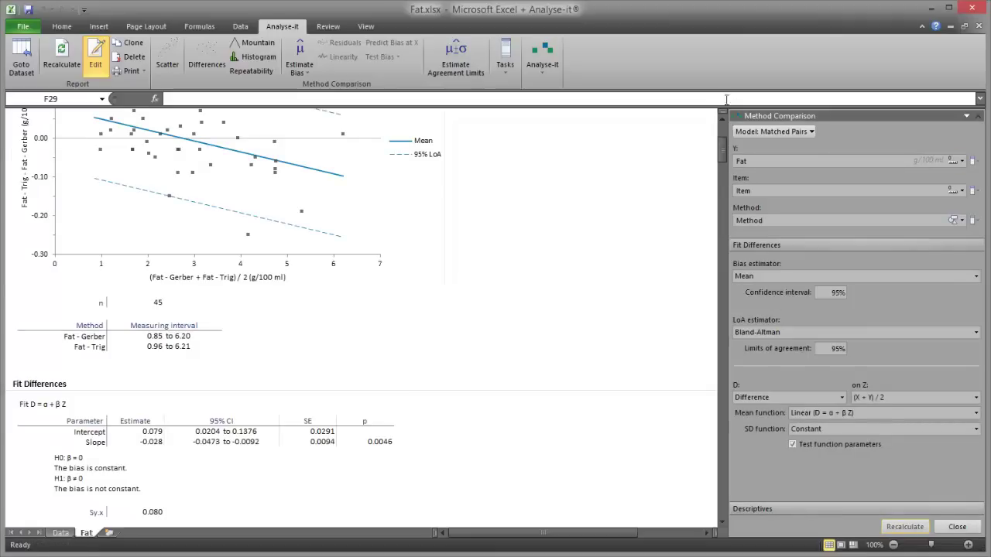
Step: Examine the Fat difference plot, the Fit Differences parameter table and the SD function options
left_click_drag(725, 146, 721, 138)
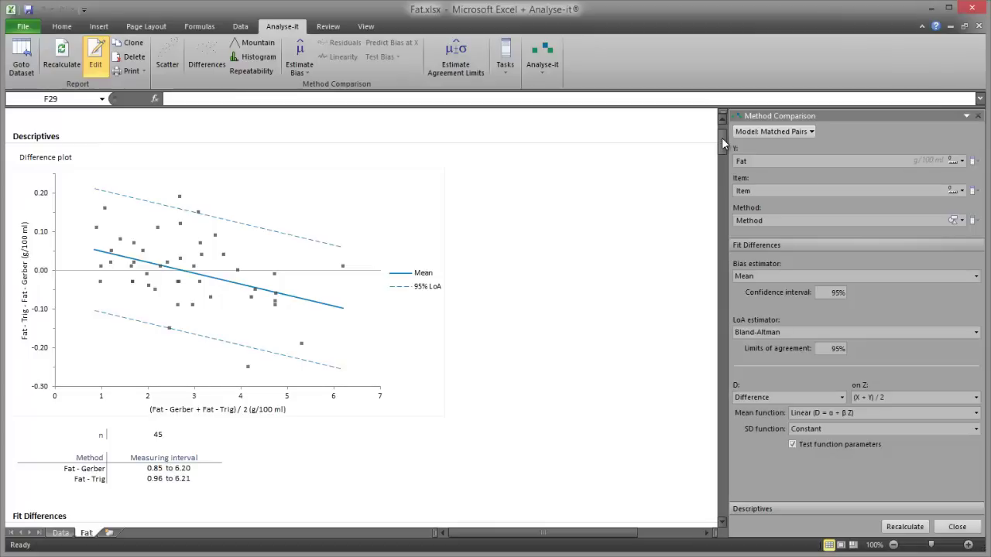
scroll(719, 526, "down", 3)
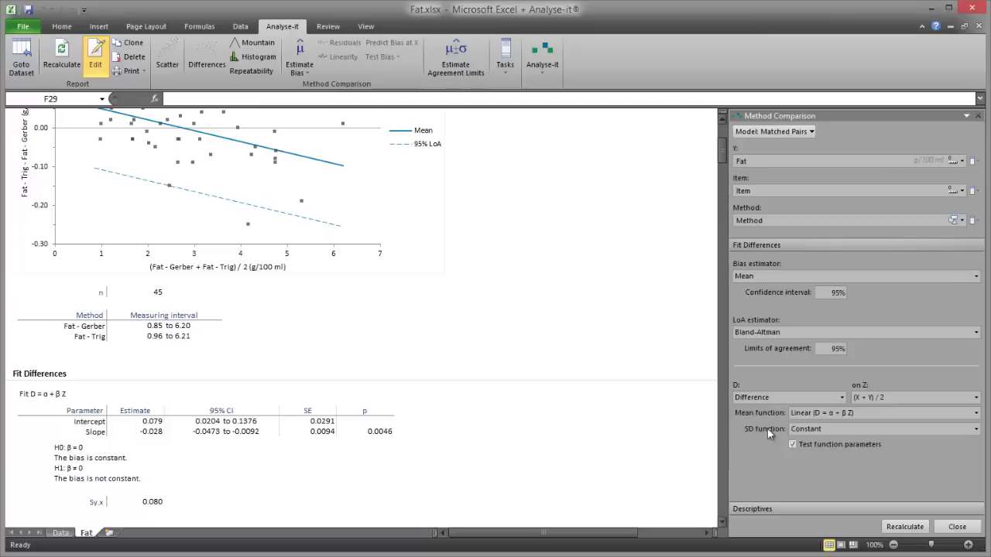
left_click(802, 431)
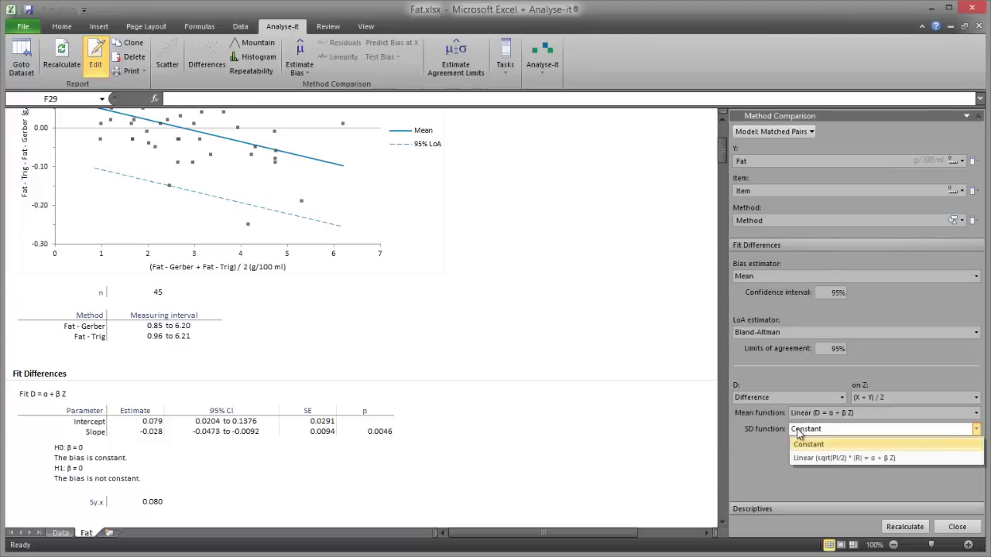
left_click(784, 429)
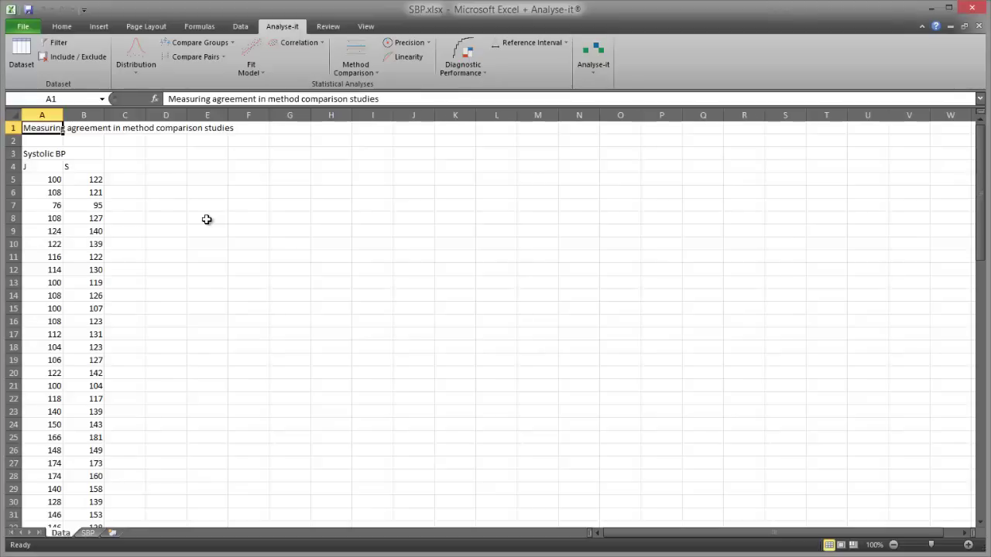
Step: Open the SBP method comparison report for editing and show its Fit Differences settings
left_click(88, 533)
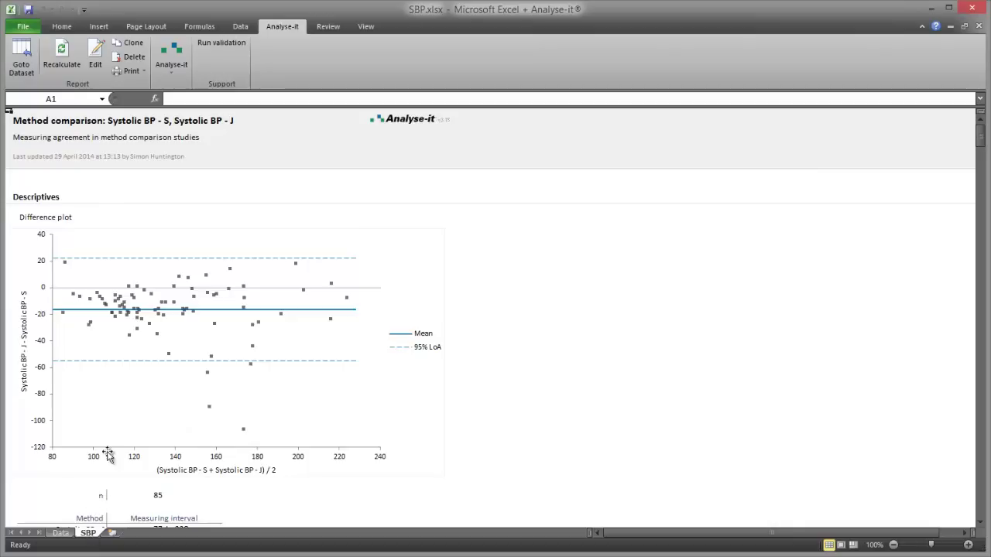
left_click(96, 59)
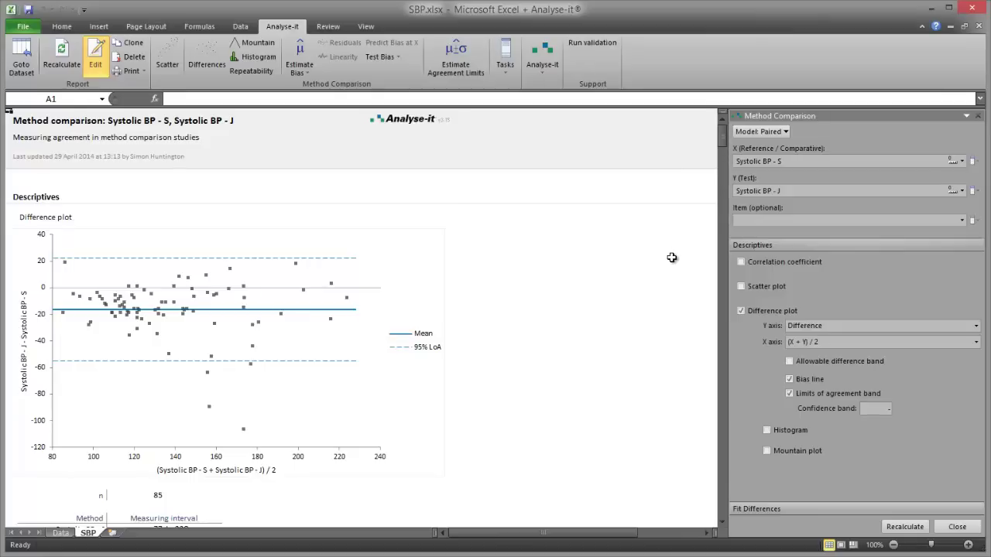
left_click(764, 508)
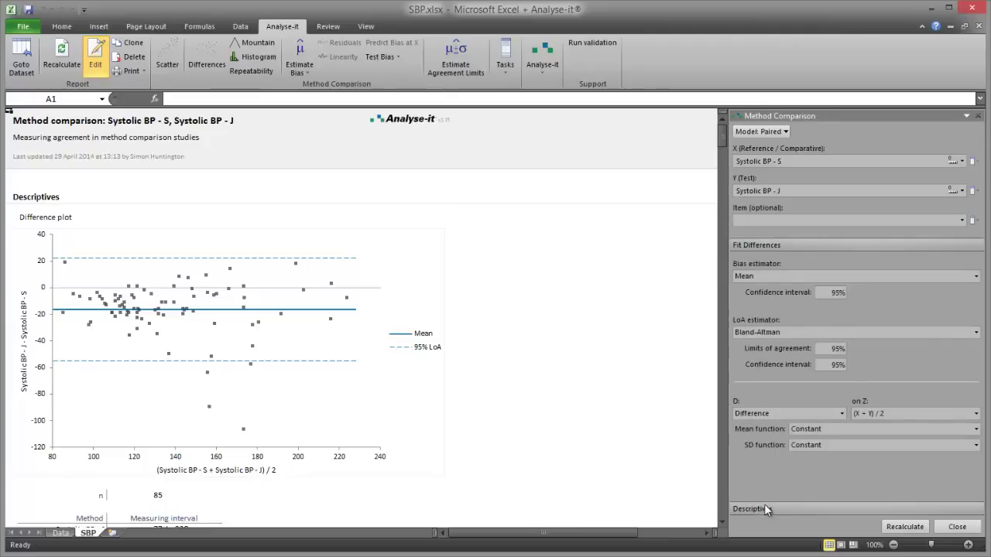
Step: Set the SBP limits of agreement estimator to Percentiles, recalculate, and review the updated difference plot and Fit Differences table
left_click(746, 333)
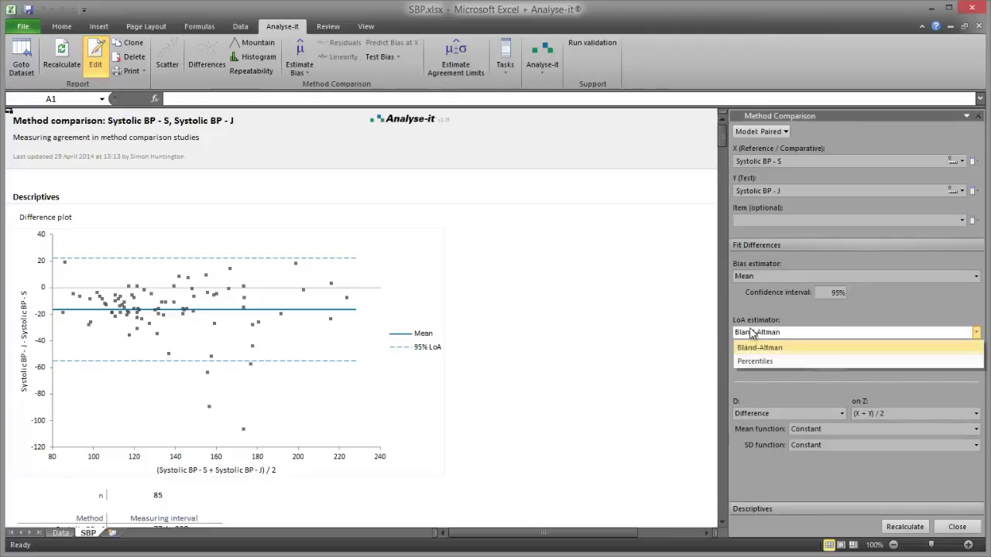
left_click(749, 362)
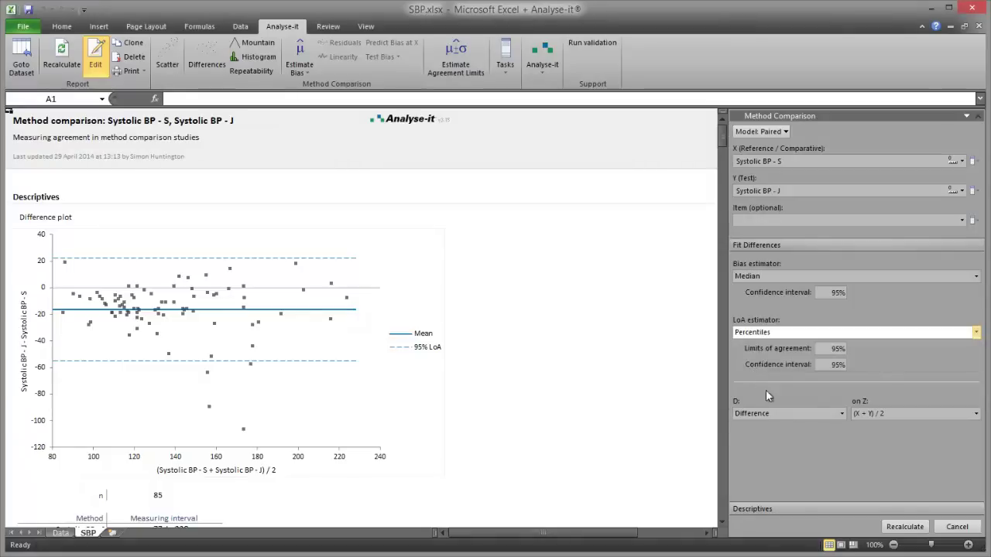
left_click(898, 525)
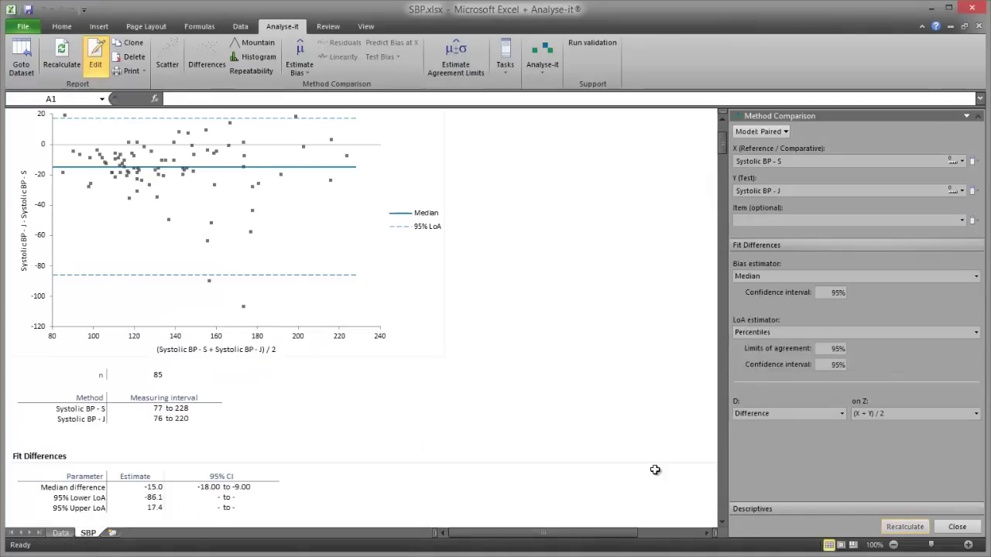
left_click_drag(721, 140, 723, 130)
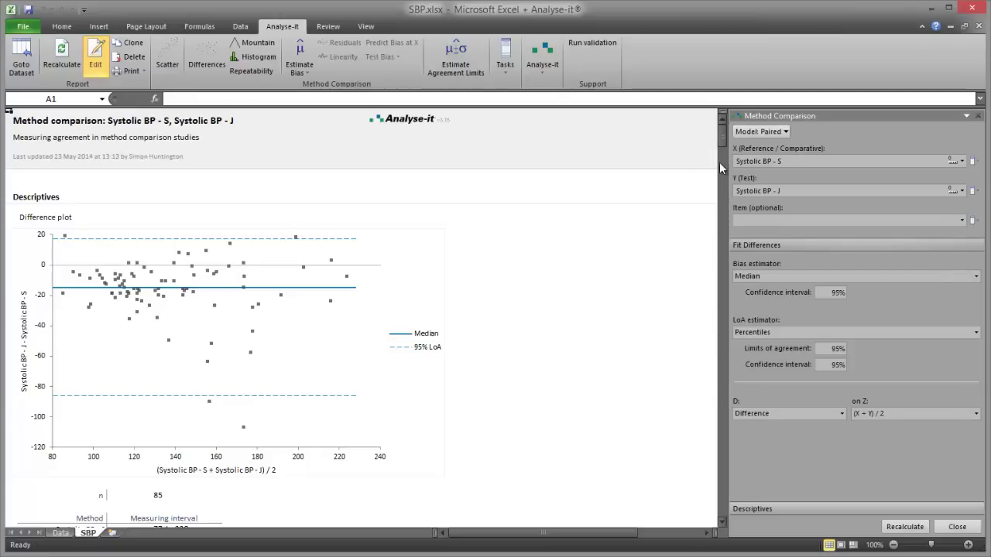
left_click_drag(721, 140, 721, 151)
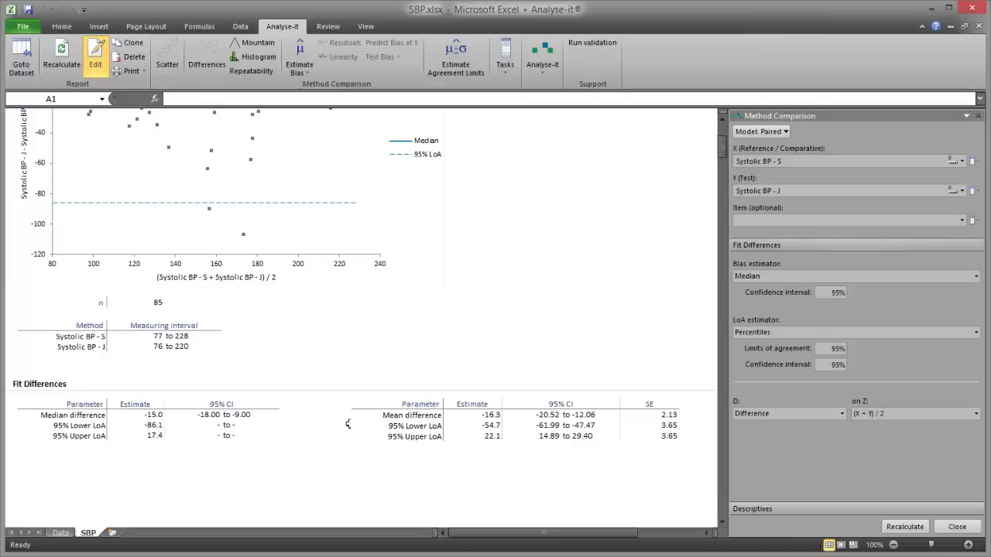